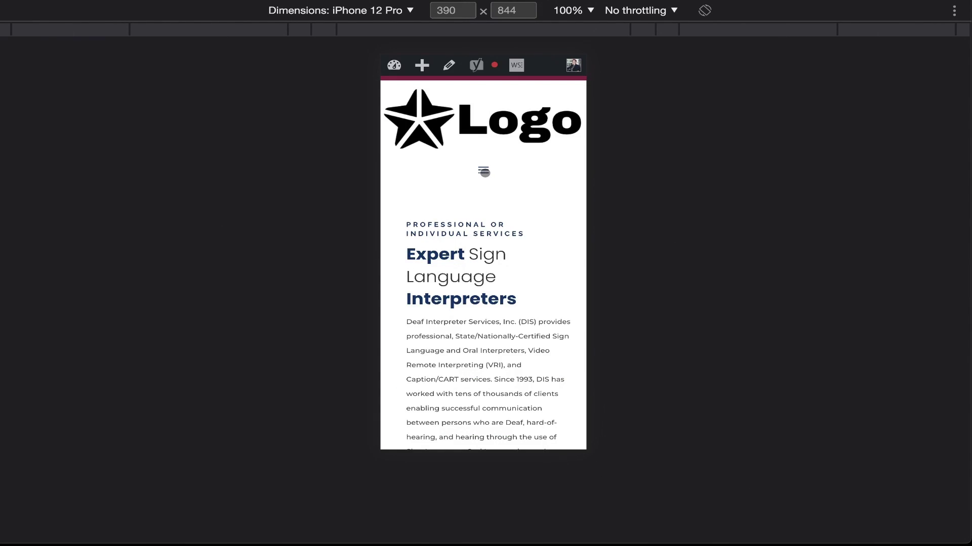
- Open and close the hamburger mobile menu in the iPhone 12 Pro preview
{"action": "left_click", "coordinate": [484, 172]}
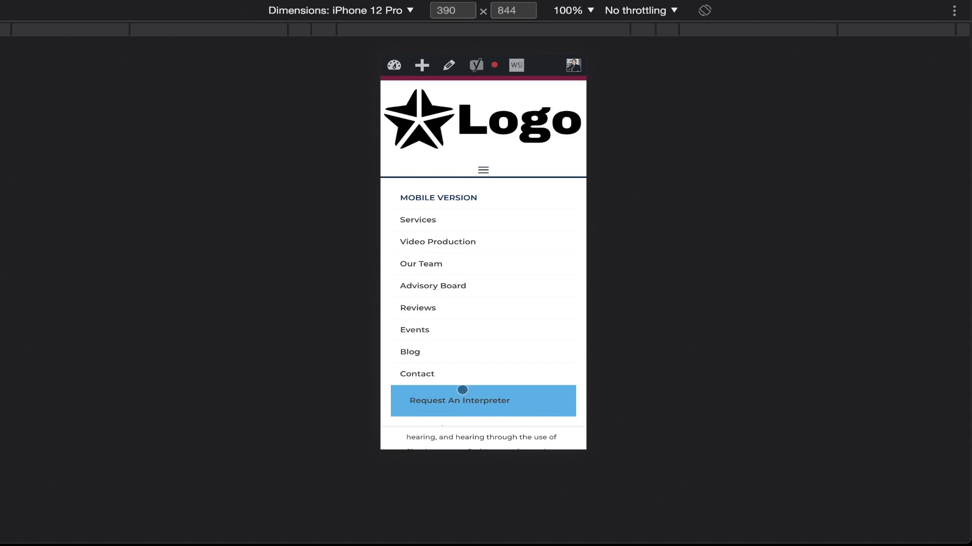
{"action": "left_click", "coordinate": [484, 172]}
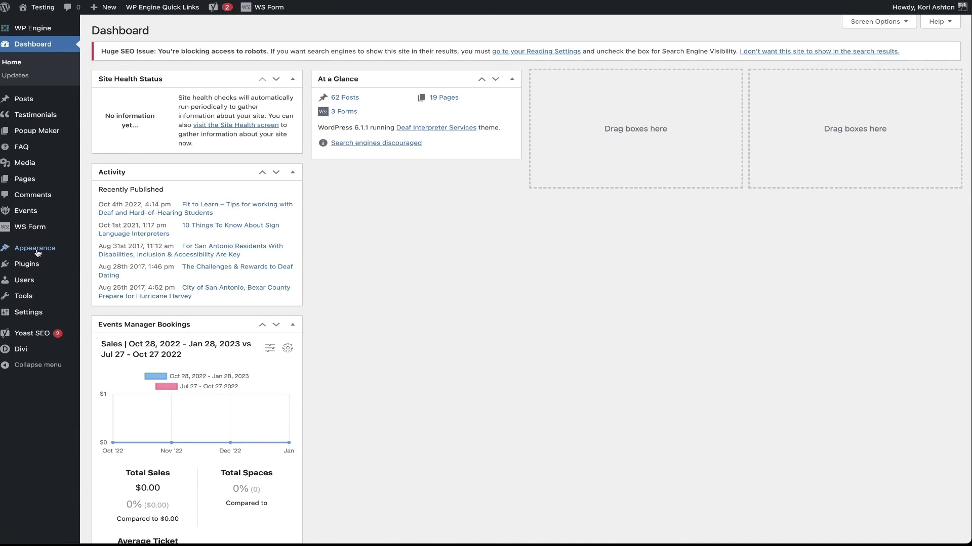
- Go to Appearance > Menus and scroll to the Mobile menu's ten items
{"action": "mouse_move", "coordinate": [47, 255]}
{"action": "left_click", "coordinate": [111, 291]}
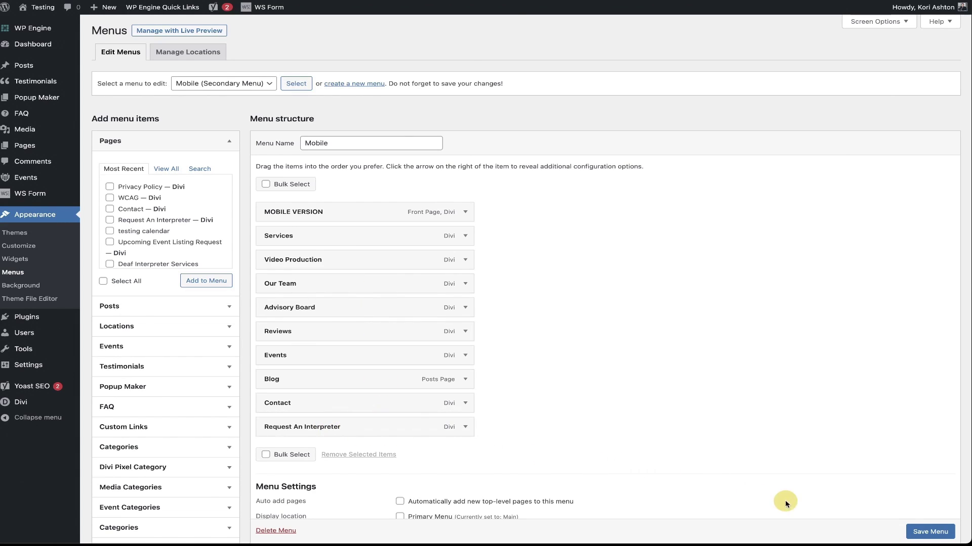
{"action": "scroll", "coordinate": [930, 532], "scroll_direction": "down", "scroll_amount": 1}
{"action": "left_click", "coordinate": [930, 532]}
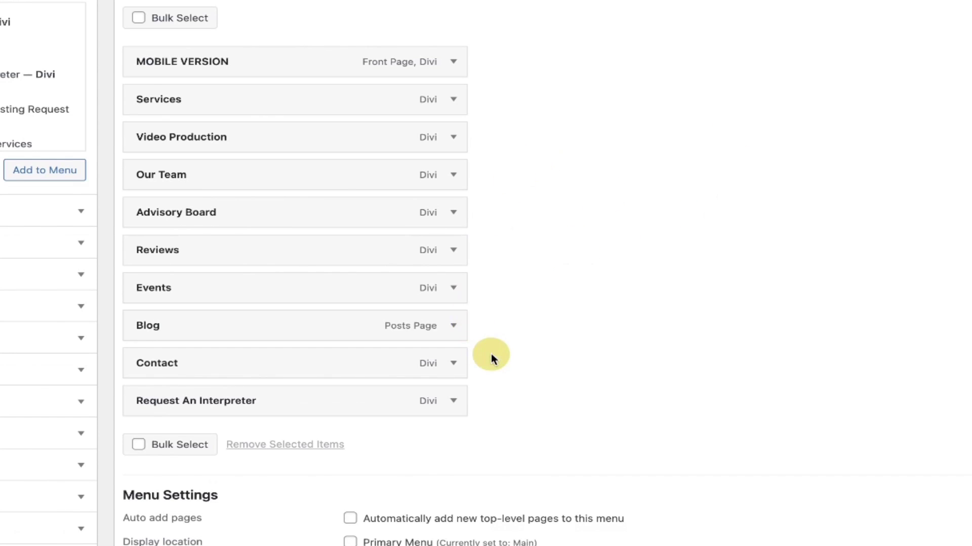
- Expand the Request An Interpreter item and inspect its cta-btn CSS class
{"action": "left_click", "coordinate": [454, 404]}
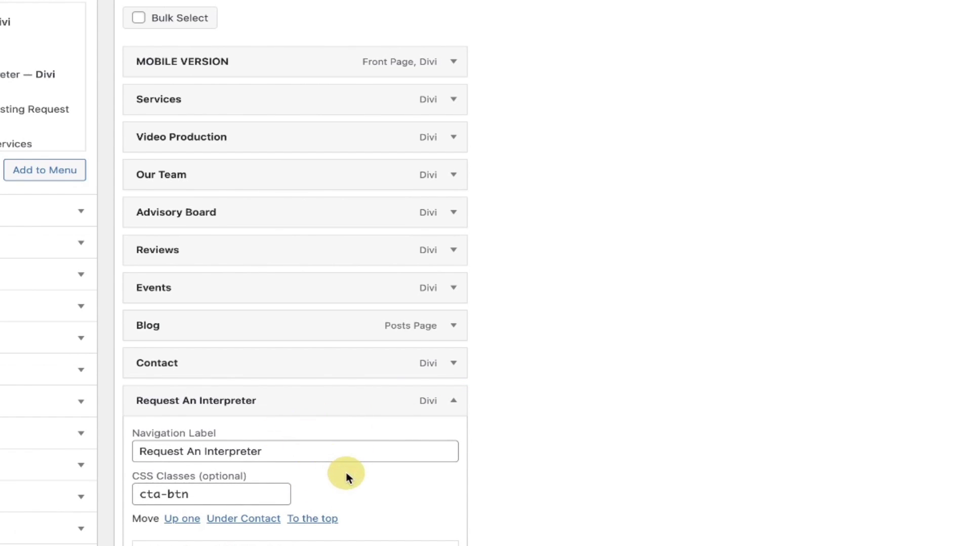
{"action": "scroll", "coordinate": [347, 478], "scroll_direction": "down", "scroll_amount": 3}
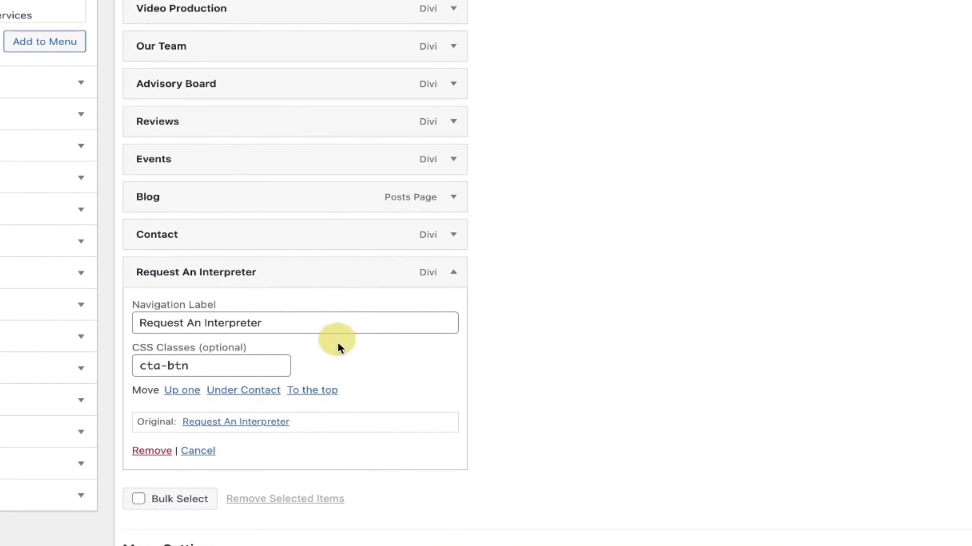
{"action": "scroll", "coordinate": [339, 342], "scroll_direction": "down", "scroll_amount": 1}
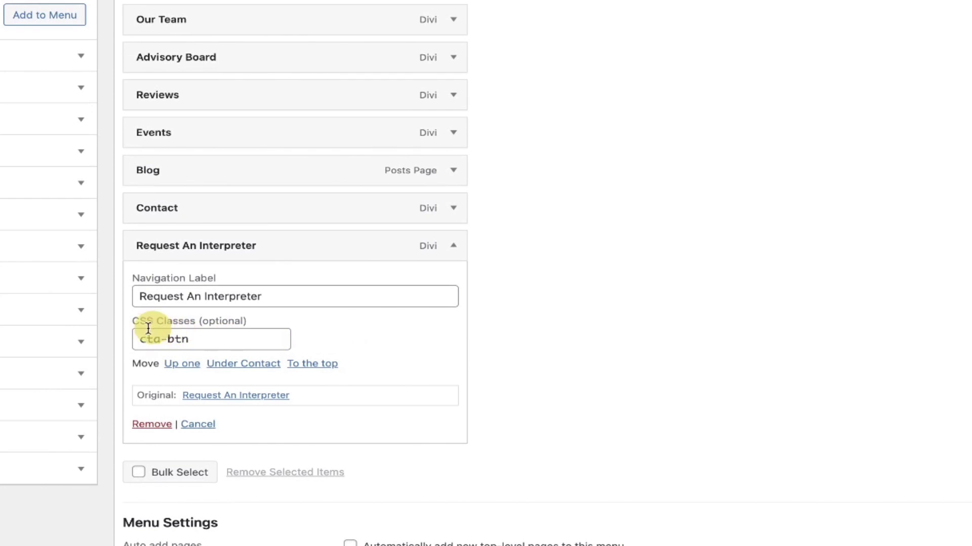
{"action": "left_click_drag", "start_coordinate": [141, 339], "coordinate": [400, 382]}
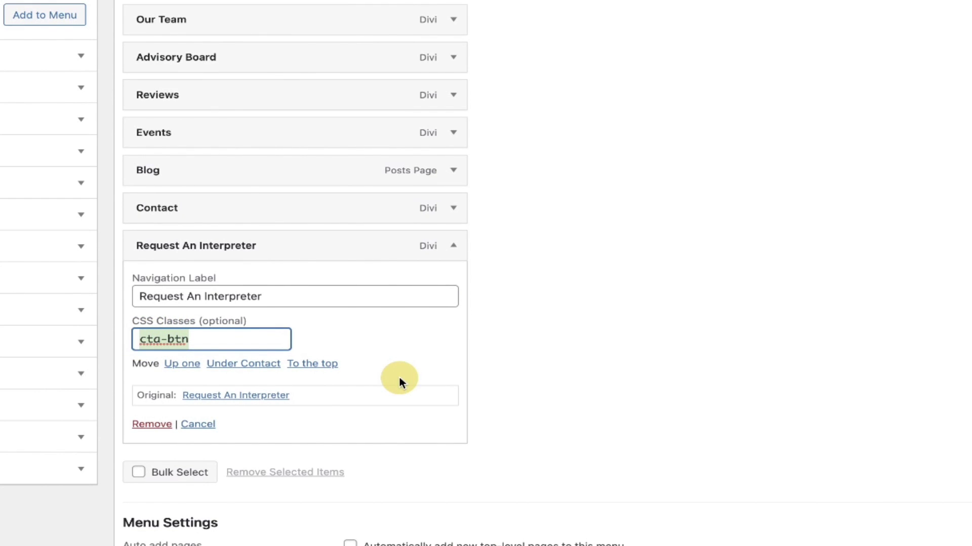
{"action": "left_click", "coordinate": [391, 348]}
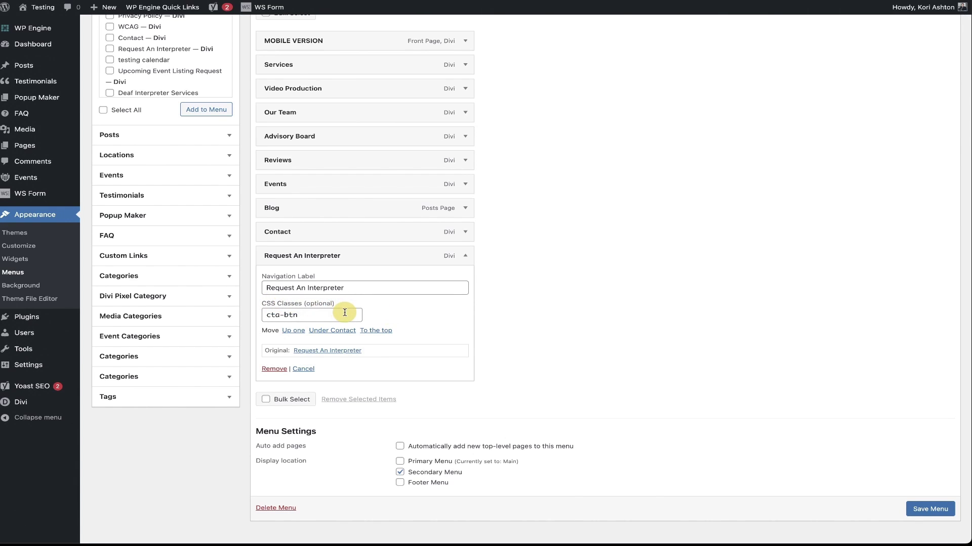
{"action": "scroll", "coordinate": [589, 298], "scroll_direction": "up", "scroll_amount": 5}
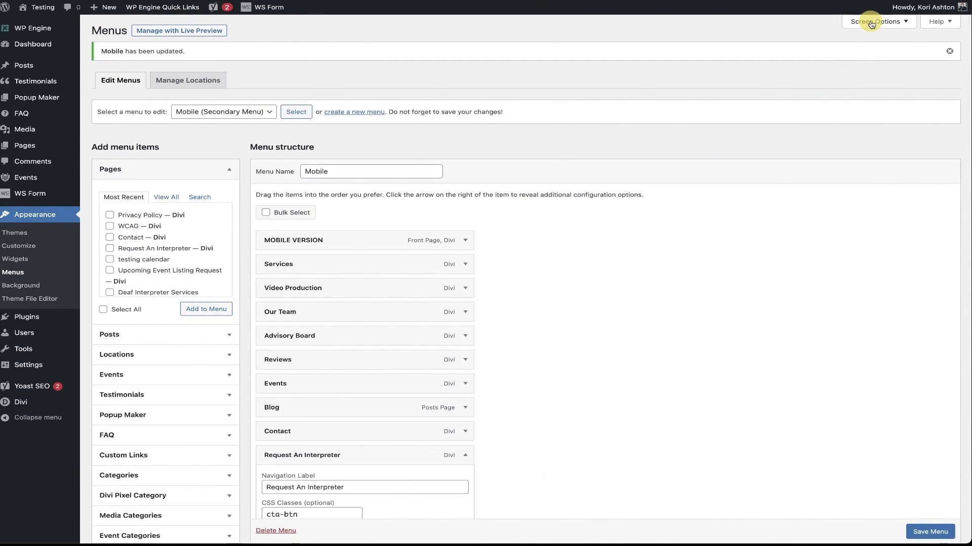
- Enable CSS Classes in Screen Options and collapse the Request An Interpreter item
{"action": "left_click", "coordinate": [871, 22]}
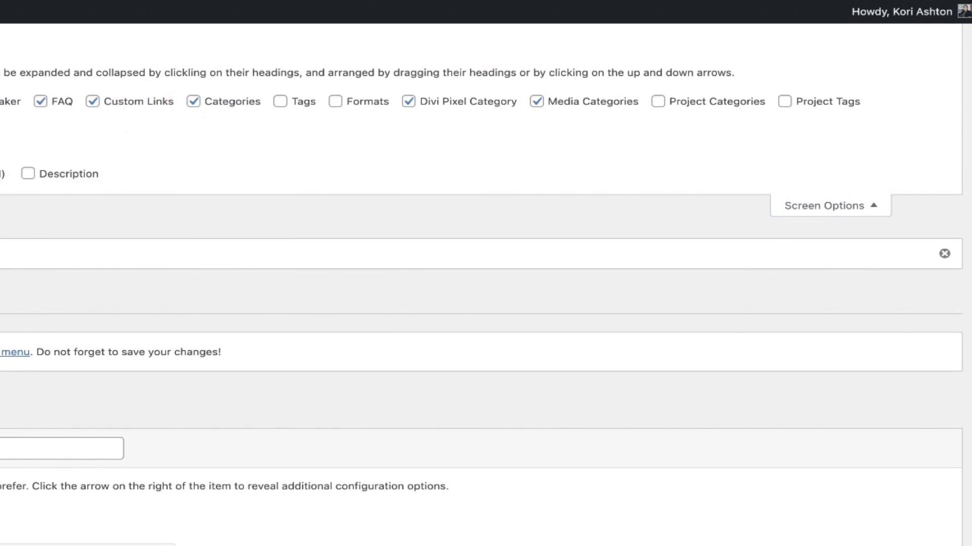
{"action": "left_click", "coordinate": [283, 178]}
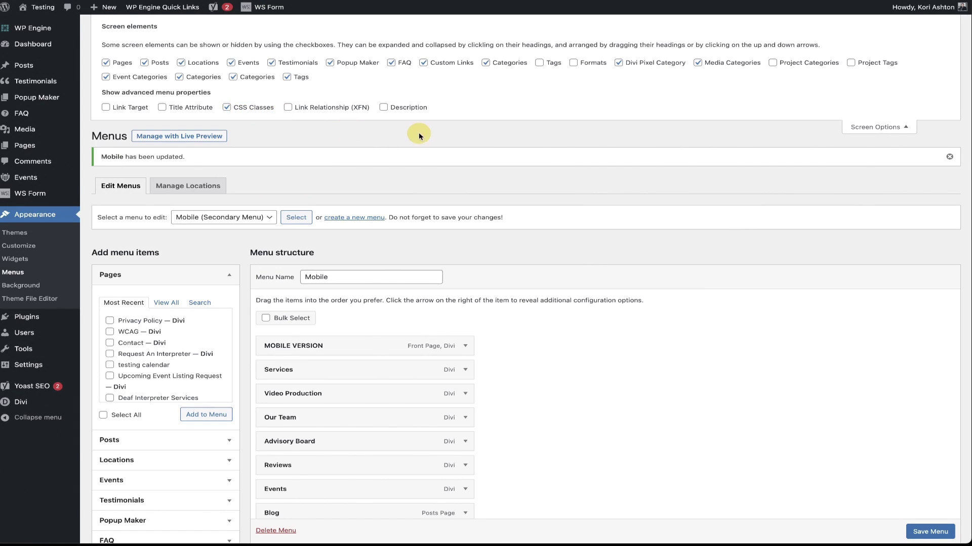
{"action": "left_click", "coordinate": [859, 133]}
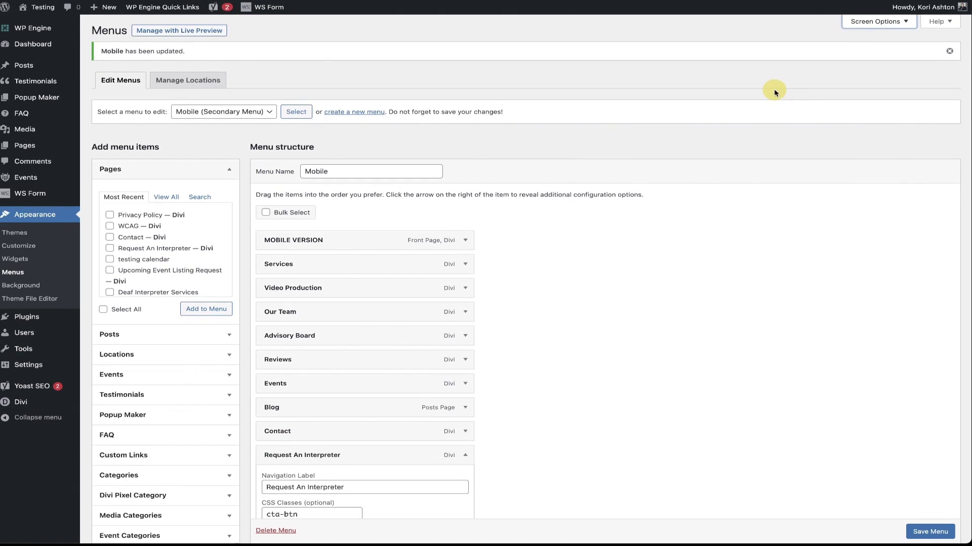
{"action": "scroll", "coordinate": [623, 321], "scroll_direction": "down", "scroll_amount": 3}
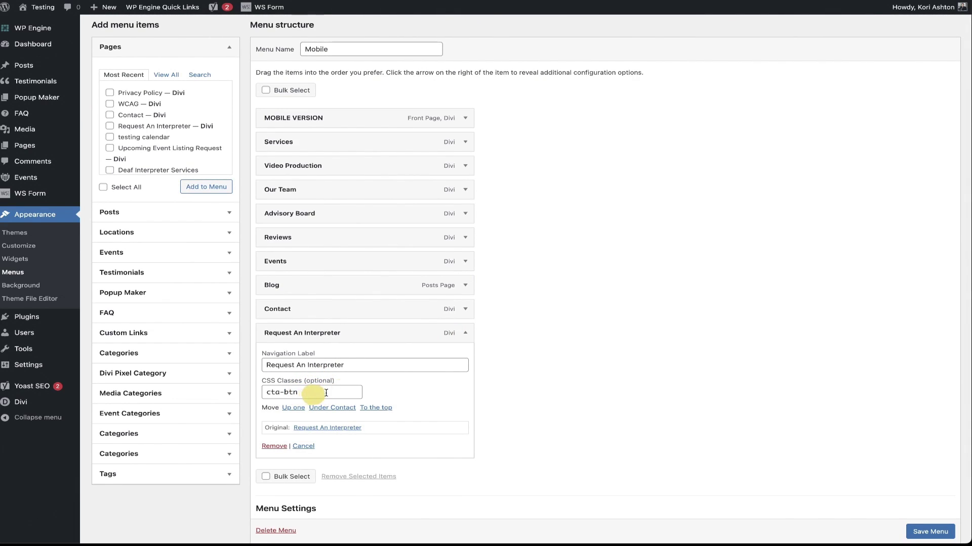
{"action": "left_click", "coordinate": [465, 335]}
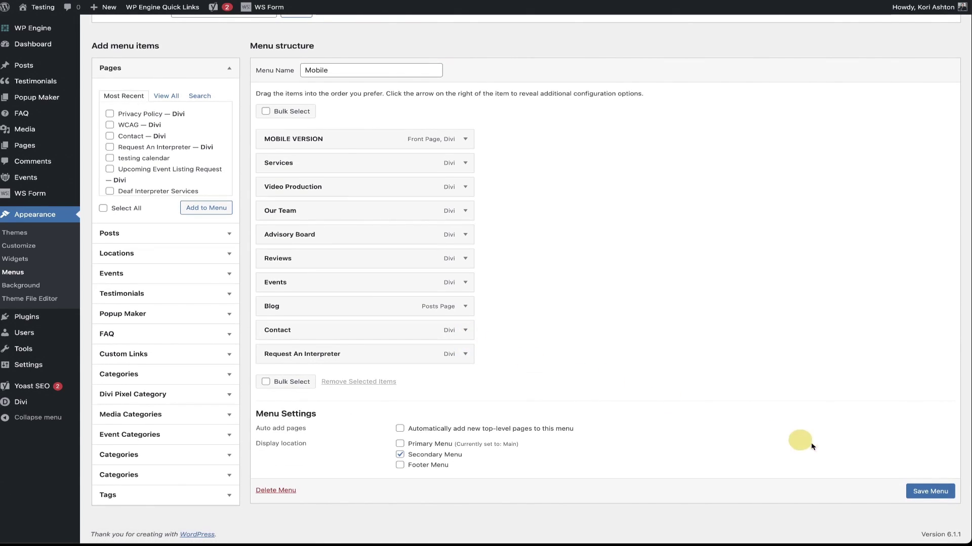
- Save the Mobile menu changes, then go to Divi > Theme Builder
{"action": "left_click", "coordinate": [926, 494]}
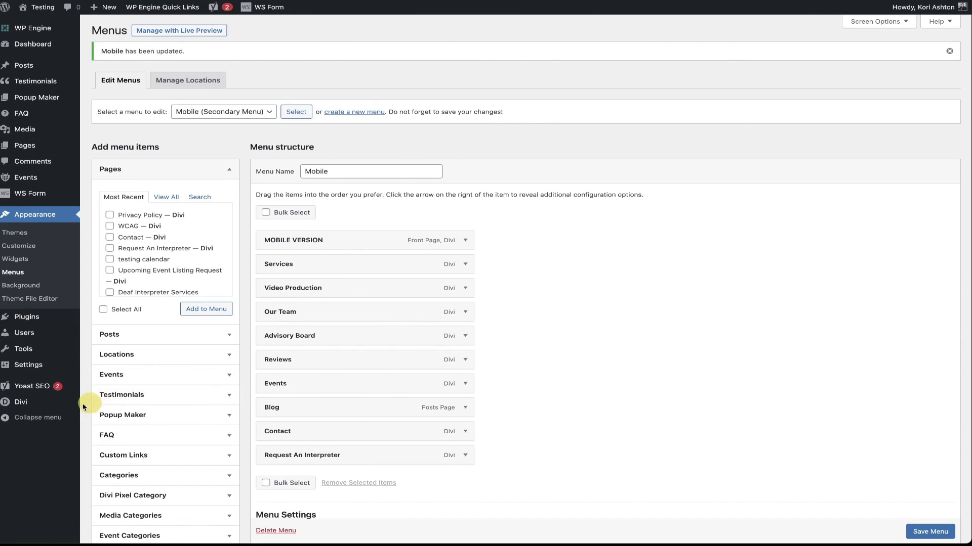
{"action": "mouse_move", "coordinate": [32, 407]}
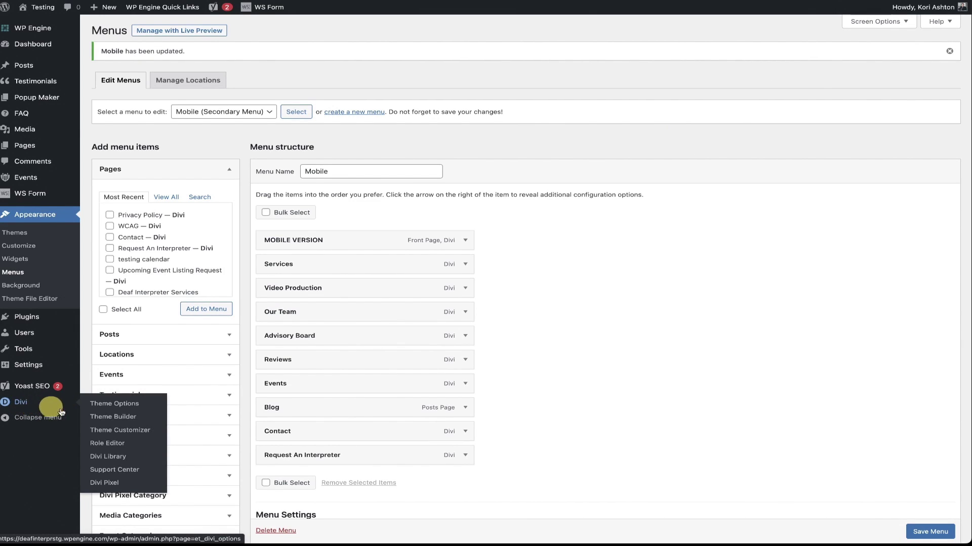
{"action": "left_click", "coordinate": [118, 420]}
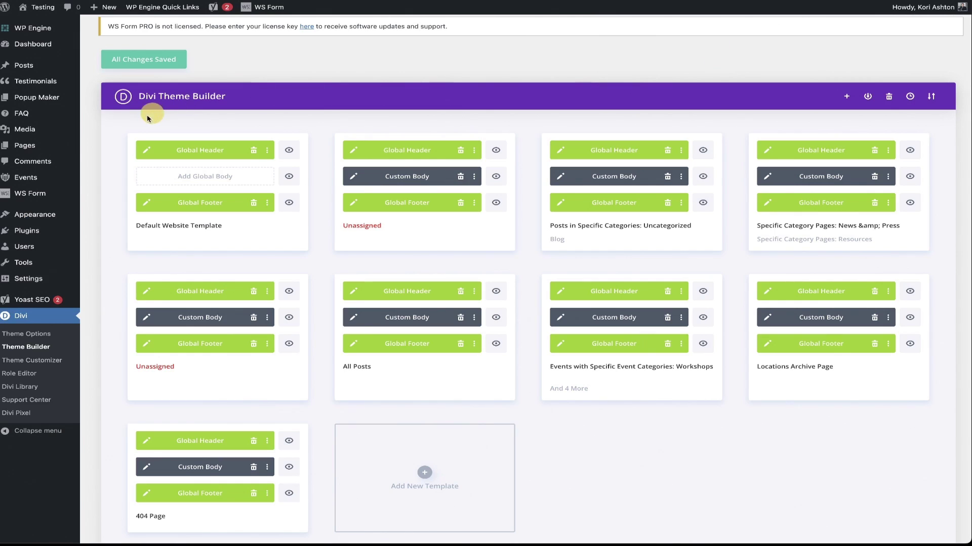
- Edit the default template's Global Header layout and switch to phone preview
{"action": "left_click", "coordinate": [147, 151]}
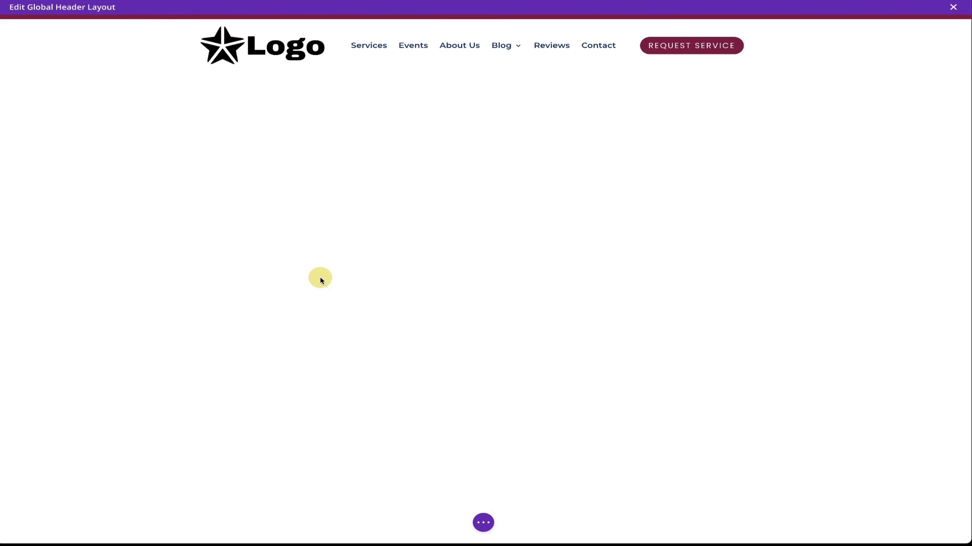
{"action": "left_click", "coordinate": [483, 524]}
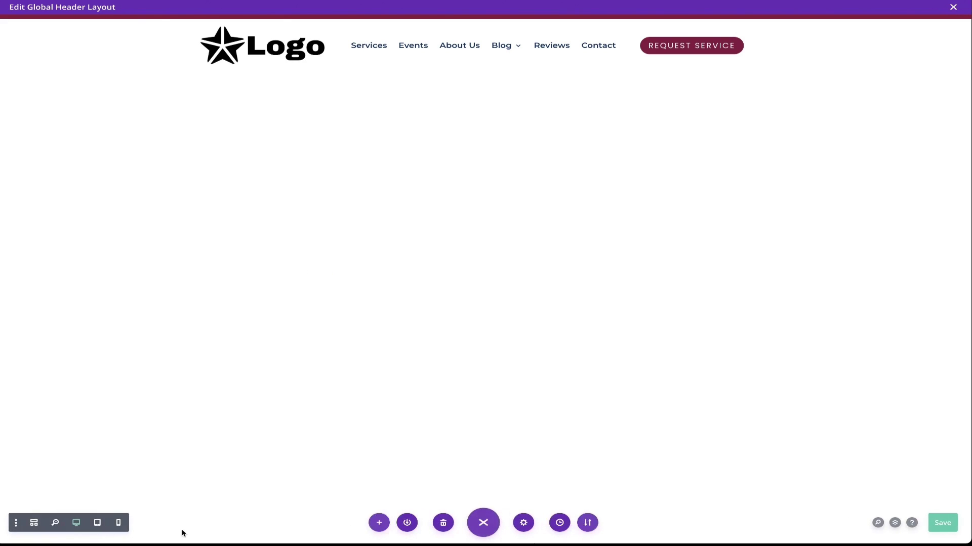
{"action": "left_click", "coordinate": [121, 523]}
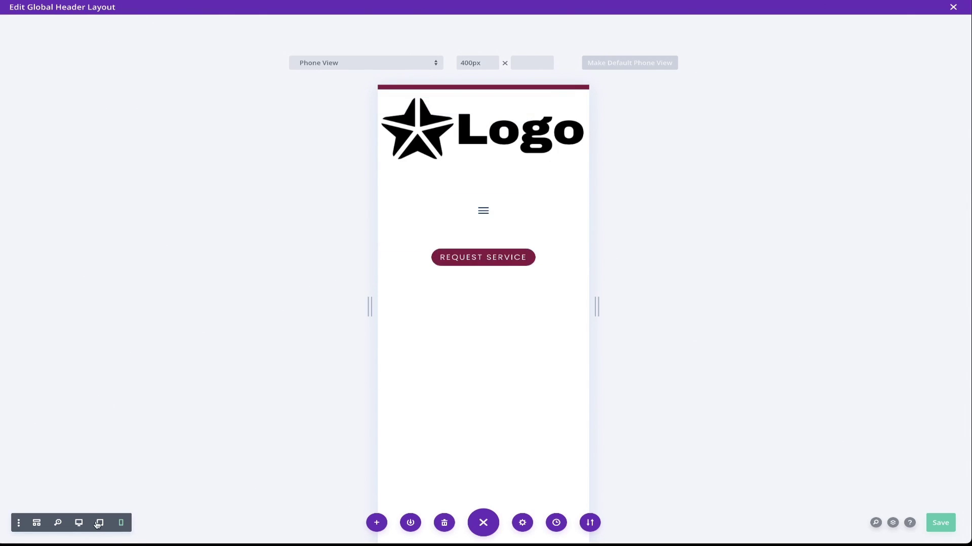
- Duplicate the header row in desktop view and disable the upper copy on phone
{"action": "left_click", "coordinate": [79, 524]}
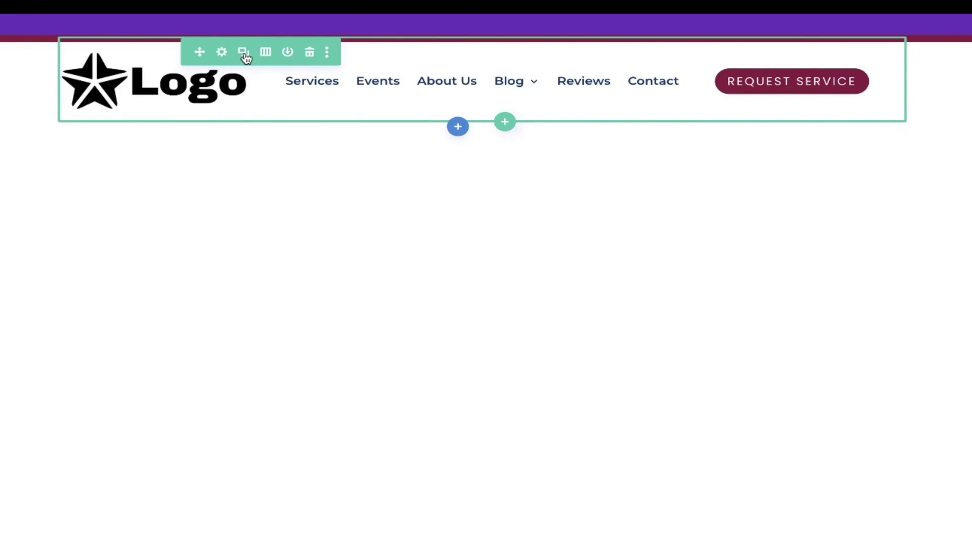
{"action": "left_click", "coordinate": [244, 53]}
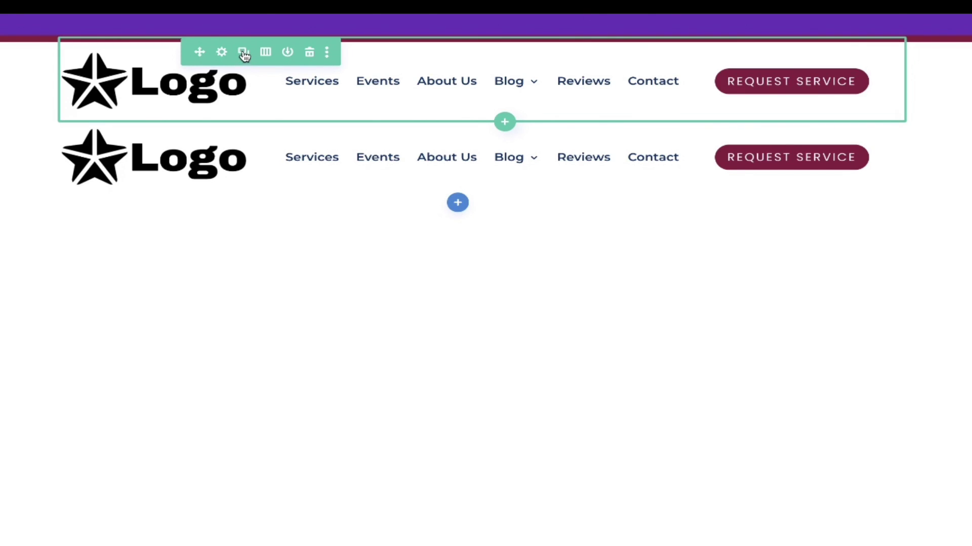
{"action": "left_click", "coordinate": [328, 52]}
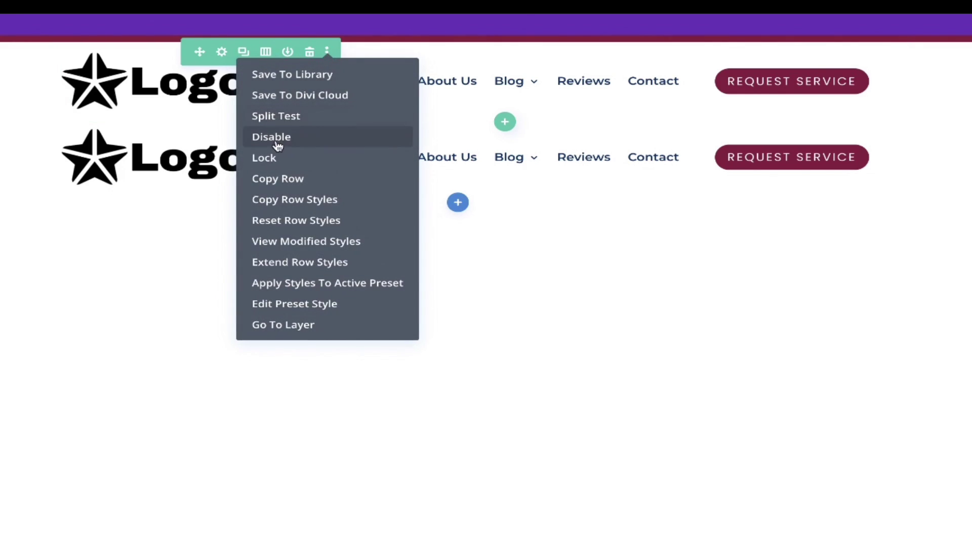
{"action": "left_click", "coordinate": [258, 140]}
{"action": "left_click", "coordinate": [458, 283]}
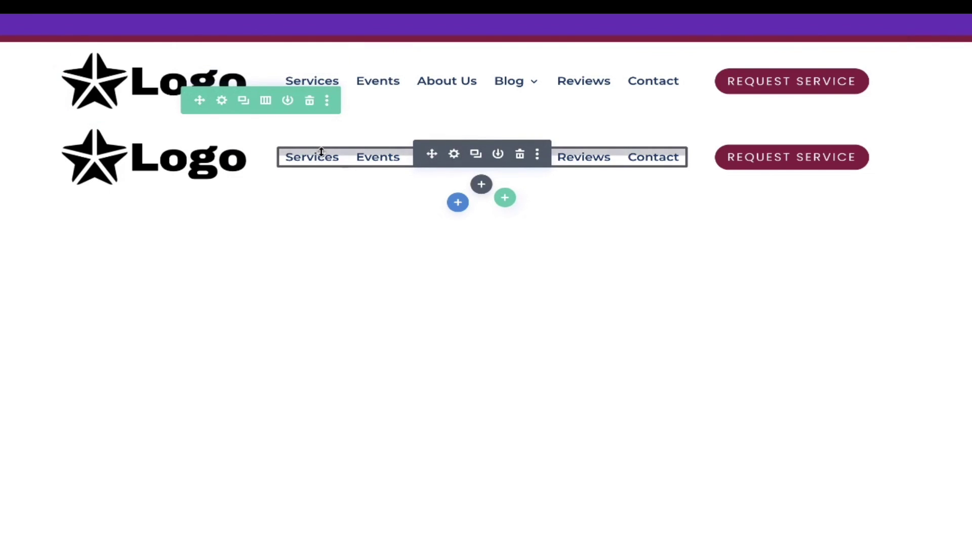
- Hide the lower header row on desktop and delete its Request Service button
{"action": "left_click", "coordinate": [327, 100]}
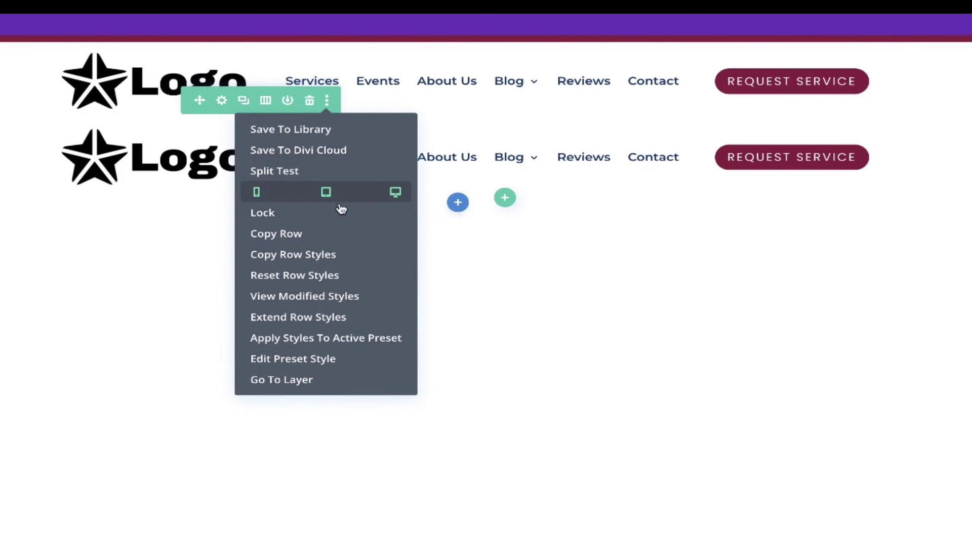
{"action": "left_click", "coordinate": [396, 192]}
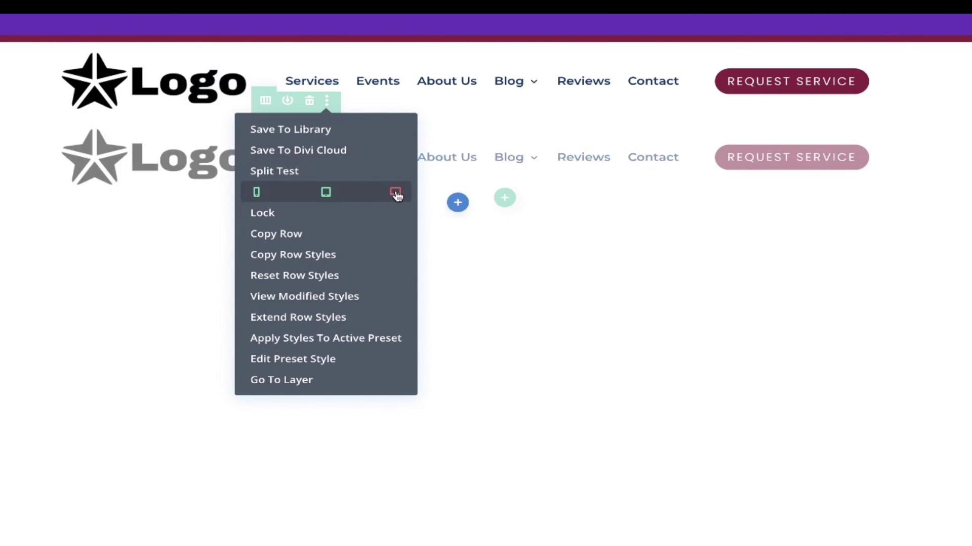
{"action": "left_click", "coordinate": [452, 397]}
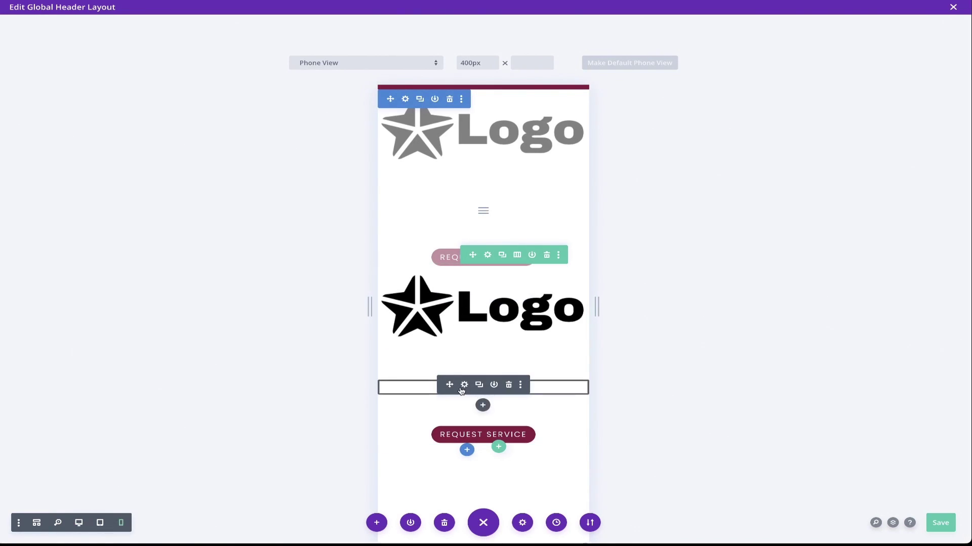
{"action": "left_click", "coordinate": [509, 434]}
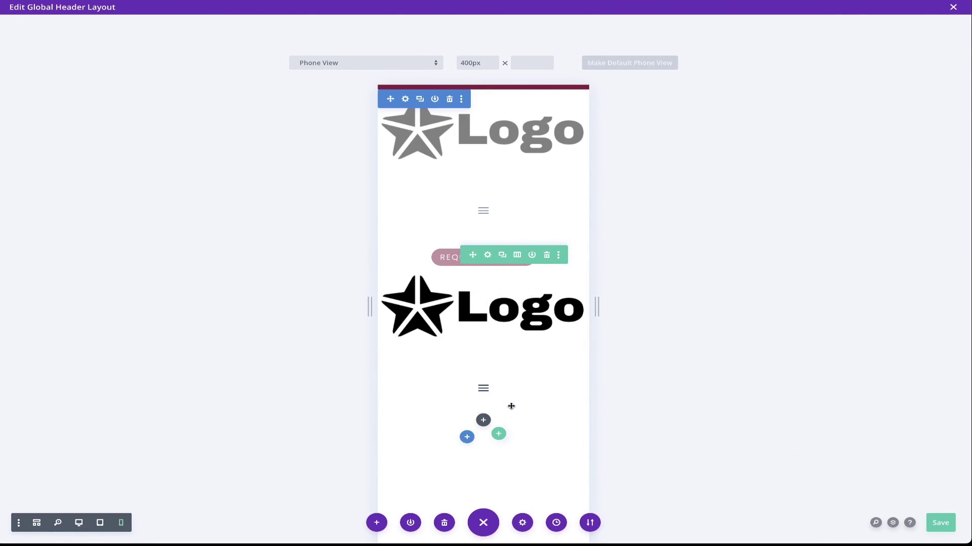
- Give the lower row a single full-width column with reduced top and bottom padding
{"action": "left_click", "coordinate": [517, 256]}
{"action": "left_click", "coordinate": [458, 311]}
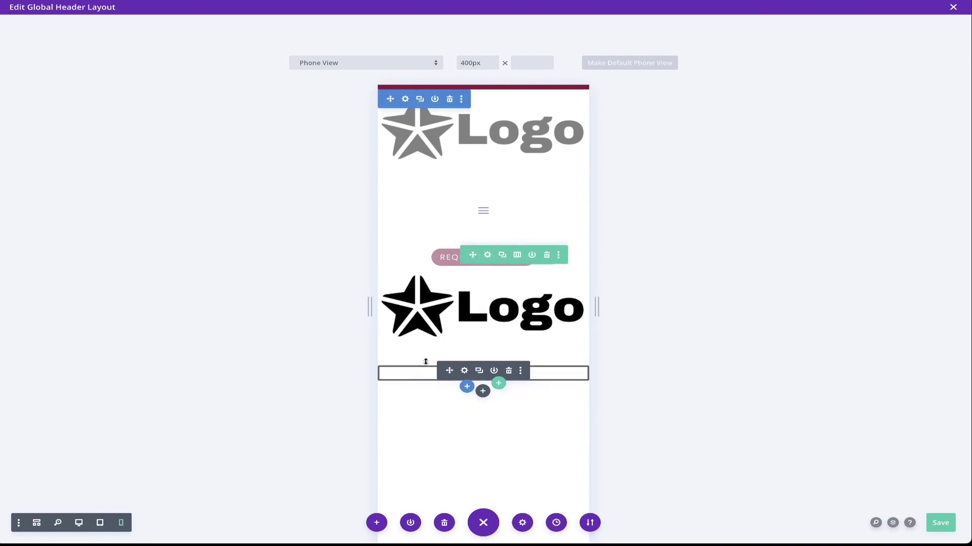
{"action": "mouse_move", "coordinate": [424, 359]}
{"action": "left_mouse_down"}
{"action": "mouse_move", "coordinate": [423, 342]}
{"action": "mouse_move", "coordinate": [424, 358]}
{"action": "left_mouse_up"}
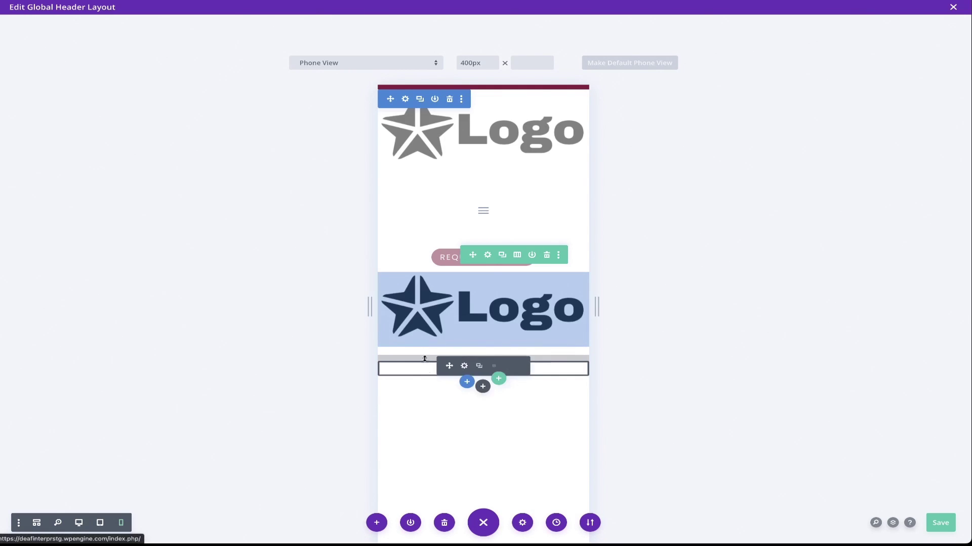
{"action": "left_click", "coordinate": [437, 398]}
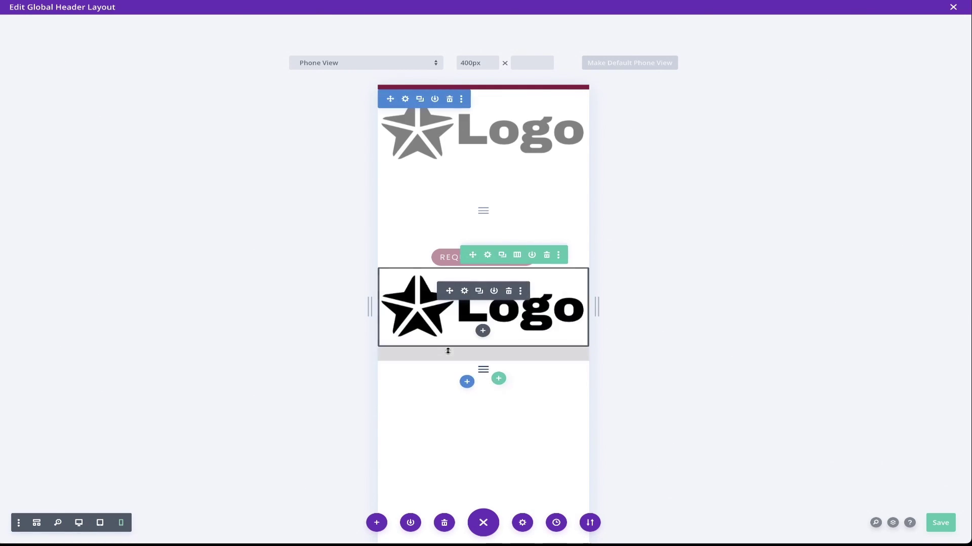
{"action": "left_click_drag", "start_coordinate": [448, 347], "coordinate": [447, 341]}
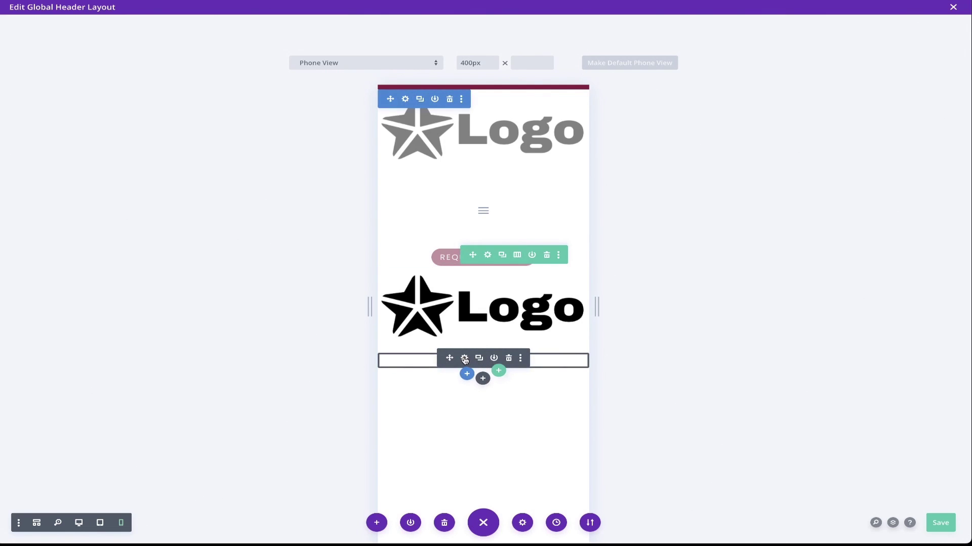
- Set the second Menu module to use the Mobile menu
{"action": "left_click", "coordinate": [464, 358]}
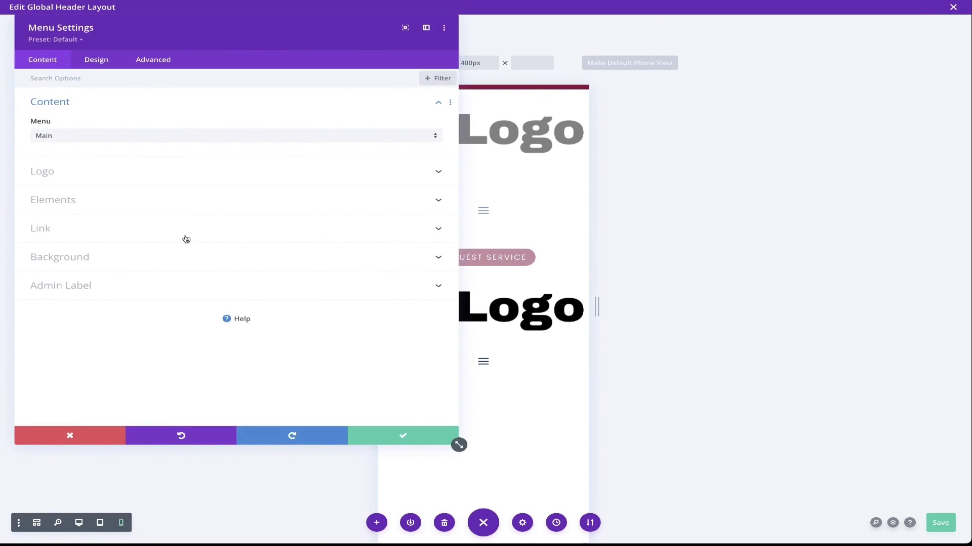
{"action": "left_click", "coordinate": [77, 137]}
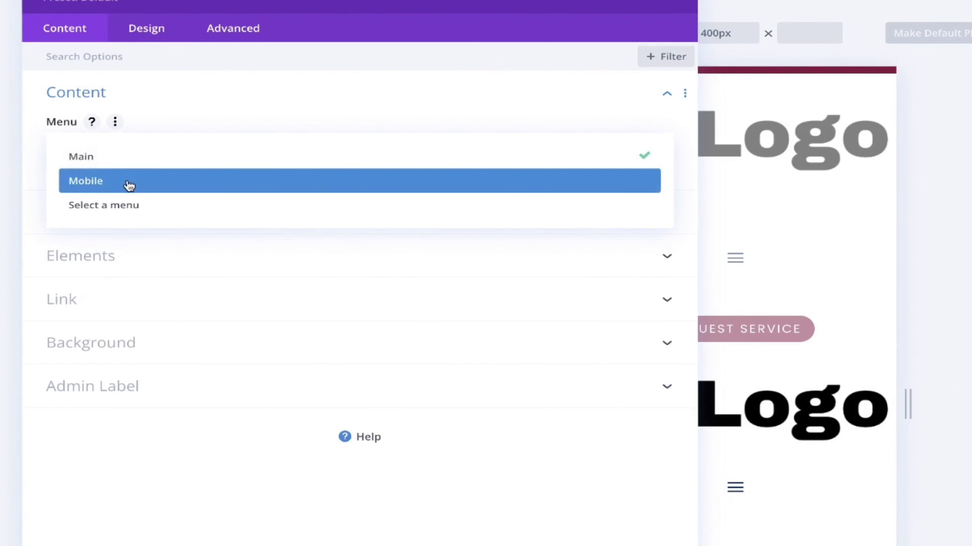
{"action": "left_click", "coordinate": [129, 181]}
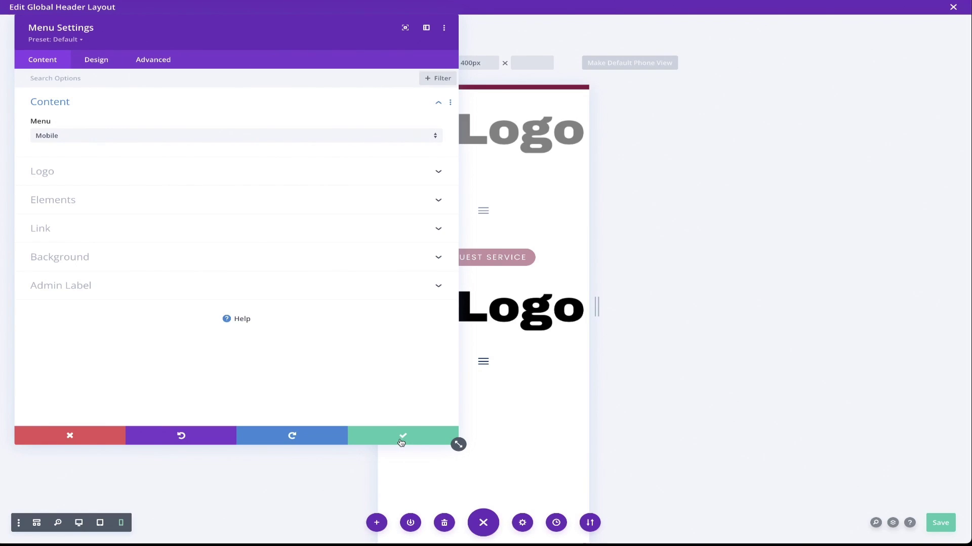
{"action": "left_click", "coordinate": [400, 442]}
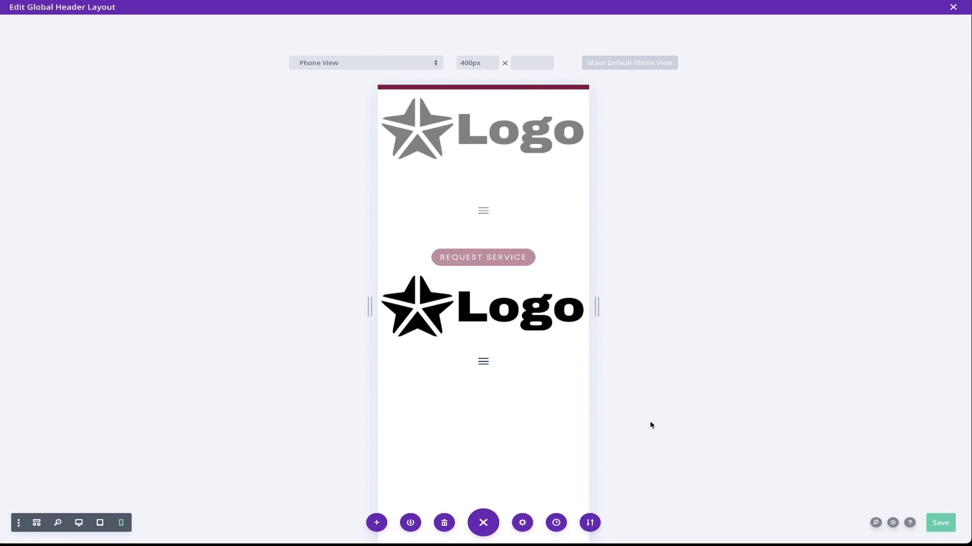
- Save the Global Header layout, close the editor, and save Theme Builder changes
{"action": "left_click", "coordinate": [943, 525]}
{"action": "left_click", "coordinate": [953, 7]}
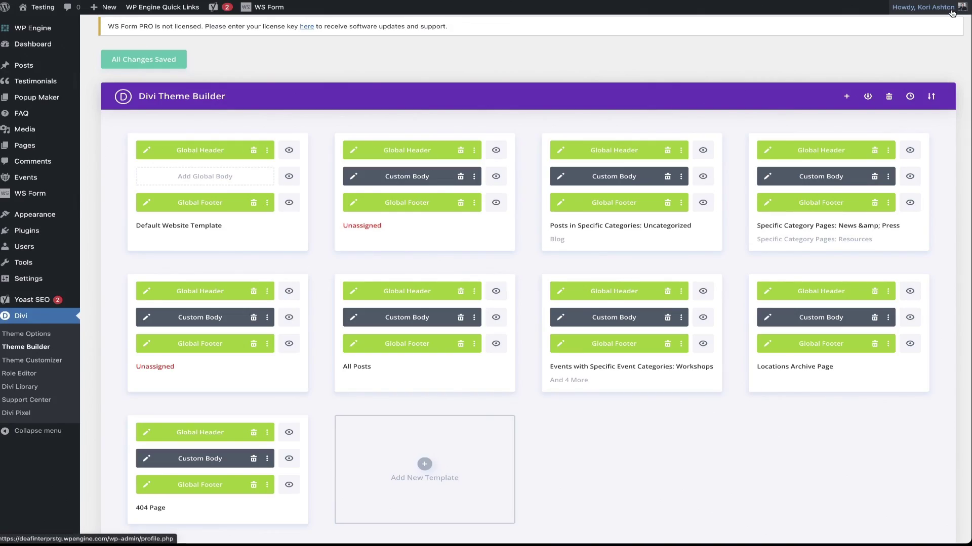
{"action": "left_click", "coordinate": [135, 62]}
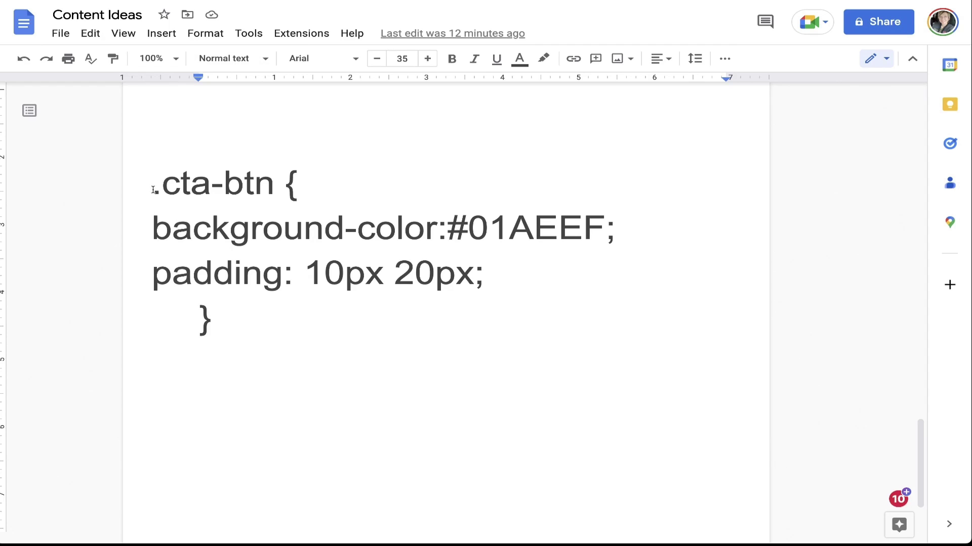
- Highlight the .cta-btn selector, #01AEEF colour, 10px 20px padding line, then the whole rule
{"action": "left_click_drag", "start_coordinate": [153, 190], "coordinate": [270, 190]}
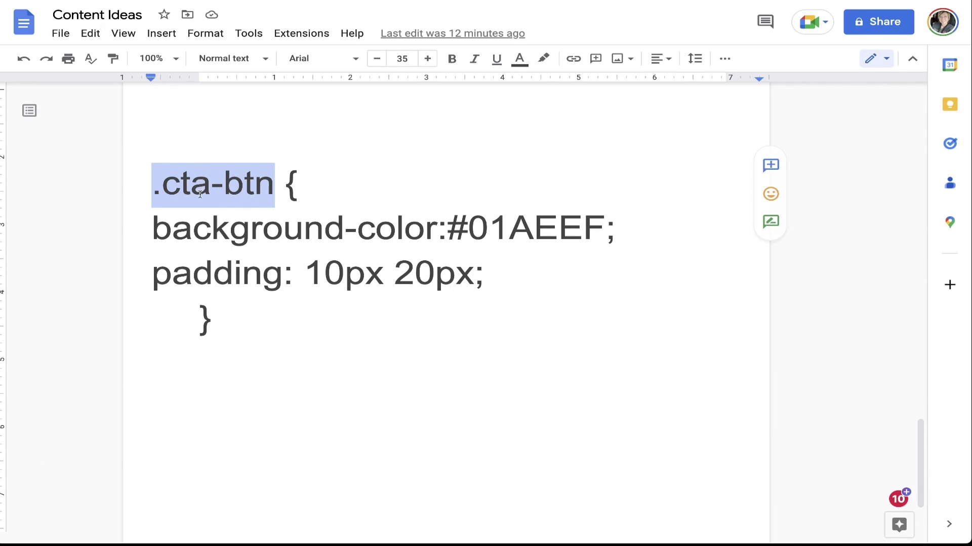
{"action": "left_click", "coordinate": [197, 218]}
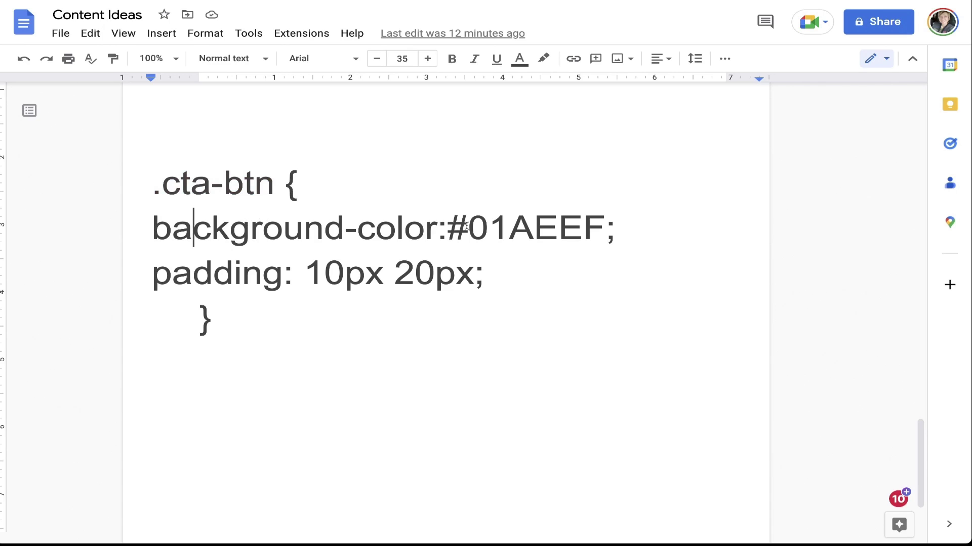
{"action": "left_click_drag", "start_coordinate": [448, 231], "coordinate": [597, 235]}
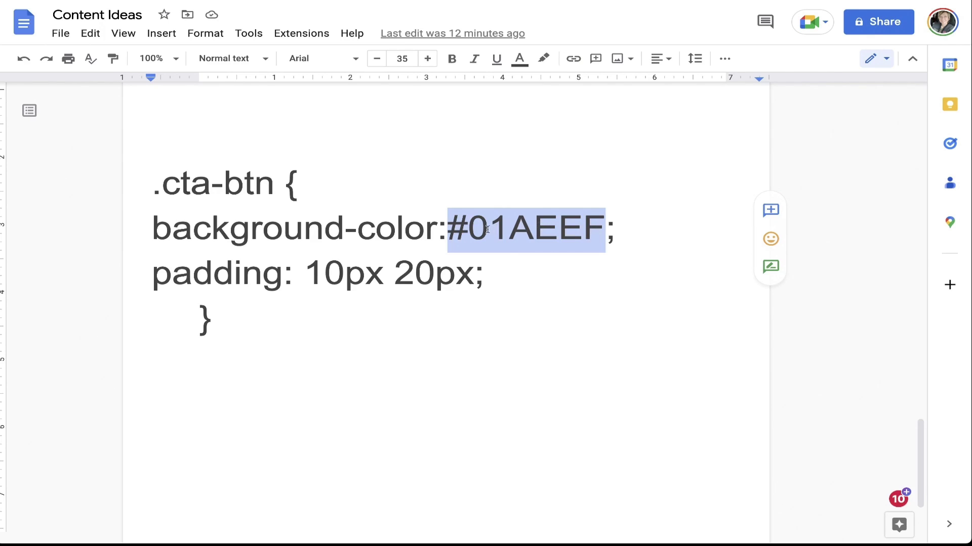
{"action": "left_click", "coordinate": [278, 264]}
{"action": "left_click_drag", "start_coordinate": [152, 274], "coordinate": [481, 287]}
{"action": "left_click", "coordinate": [481, 287]}
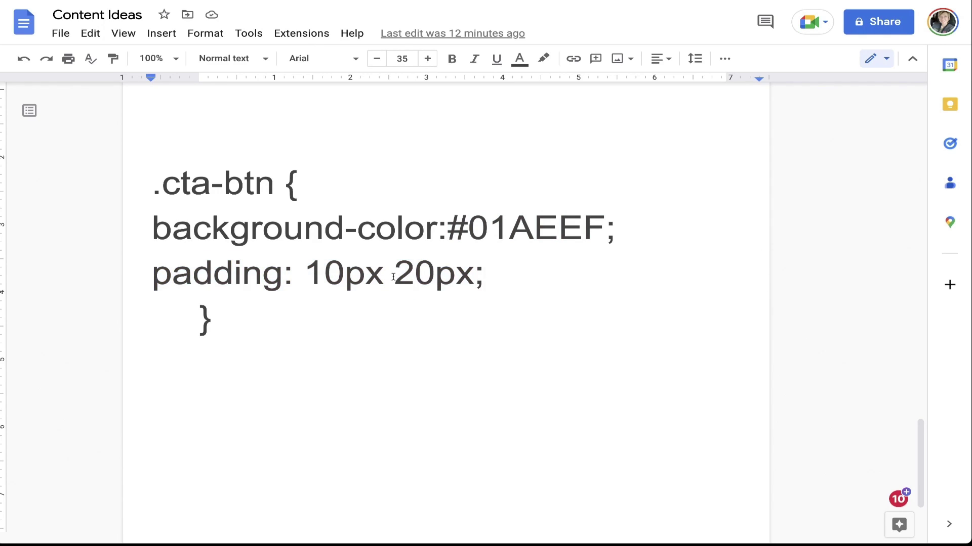
{"action": "left_click_drag", "start_coordinate": [213, 317], "coordinate": [152, 184]}
{"action": "key", "text": "ctrl+c"}
{"action": "left_click", "coordinate": [206, 198]}
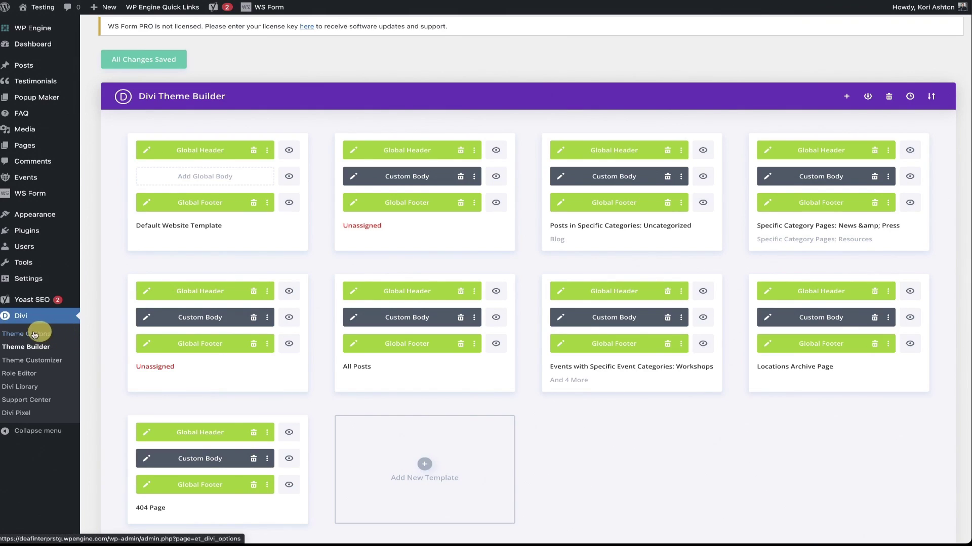
- Open Divi Theme Options and scroll to the last of the 29 Custom CSS lines
{"action": "left_click", "coordinate": [28, 337]}
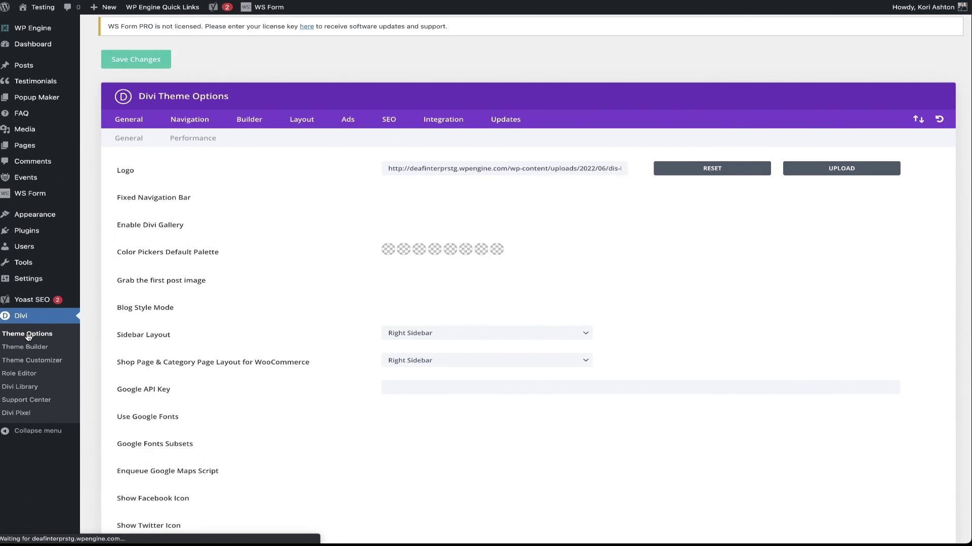
{"action": "scroll", "coordinate": [296, 401], "scroll_direction": "down", "scroll_amount": 9}
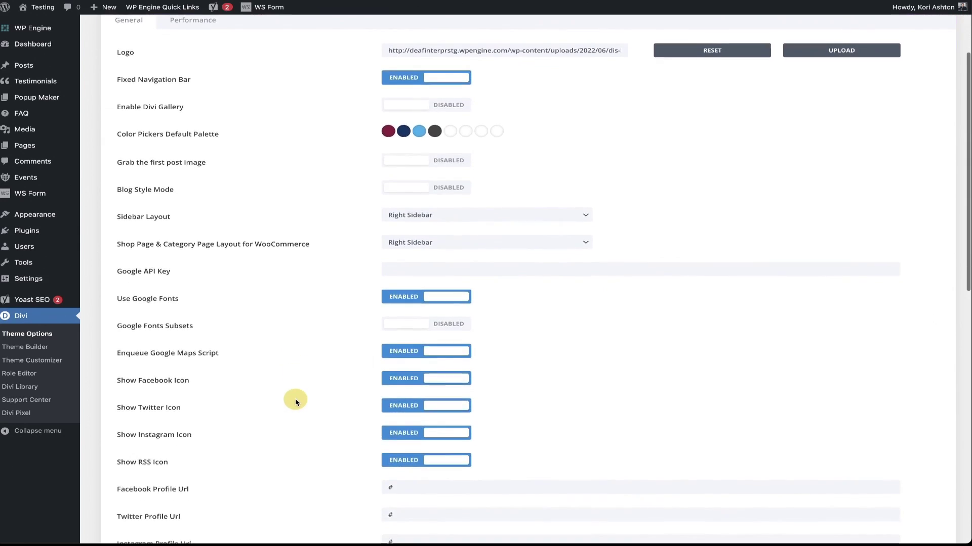
{"action": "scroll", "coordinate": [296, 402], "scroll_direction": "down", "scroll_amount": 5}
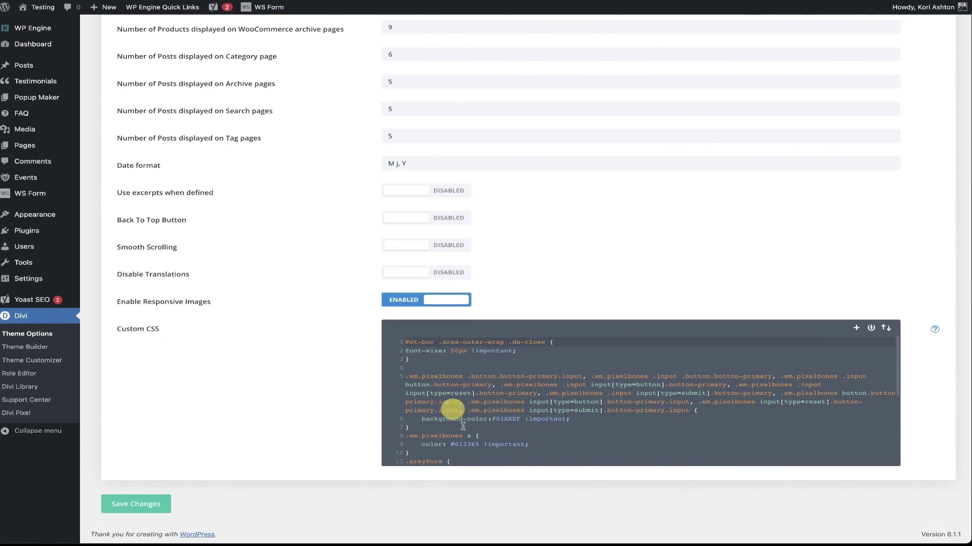
{"action": "scroll", "coordinate": [425, 411], "scroll_direction": "down", "scroll_amount": 5}
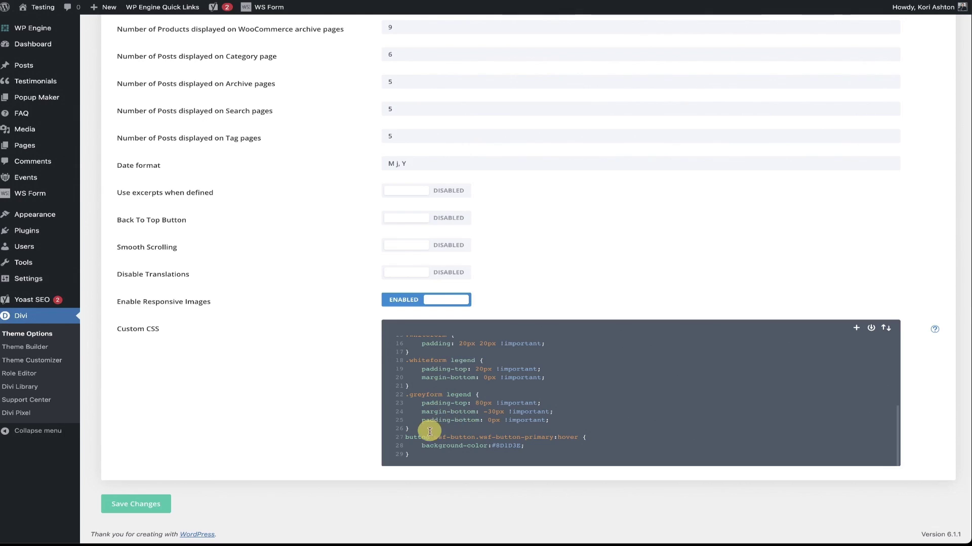
- Append the .cta-btn rule (background-color #01AEEF, padding 10px 20px) to Custom CSS, background-color on its own line
{"action": "left_click", "coordinate": [415, 457]}
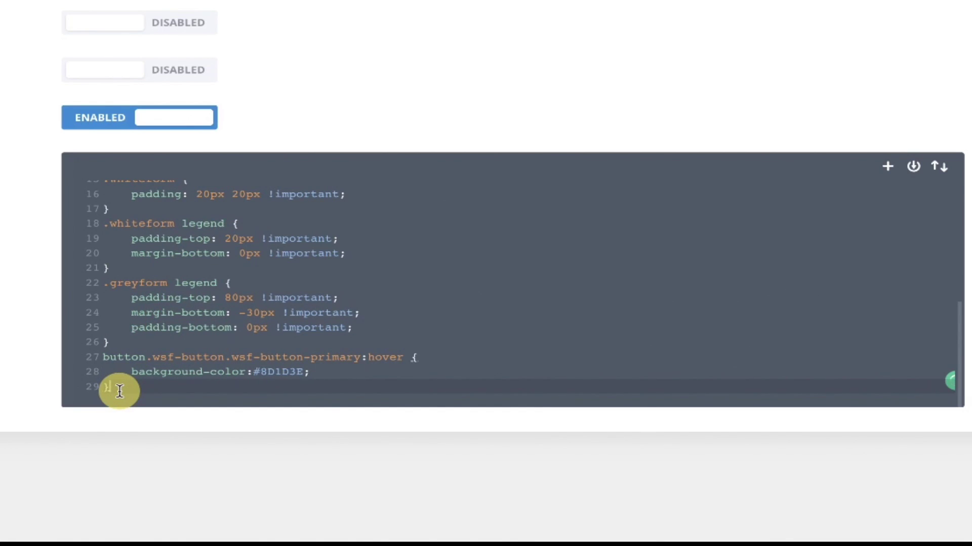
{"action": "key", "text": "Return"}
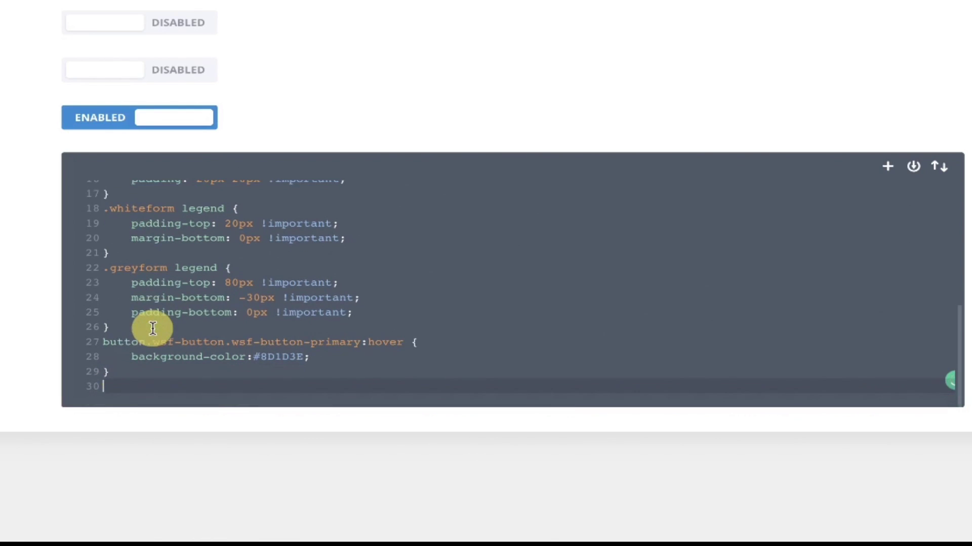
{"action": "key", "text": "ctrl+v"}
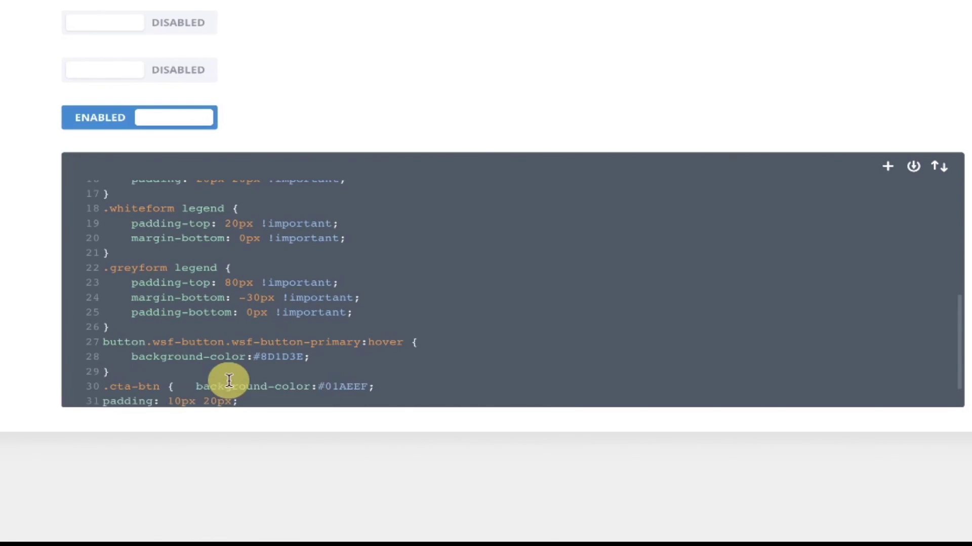
{"action": "scroll", "coordinate": [228, 304], "scroll_direction": "down", "scroll_amount": 1}
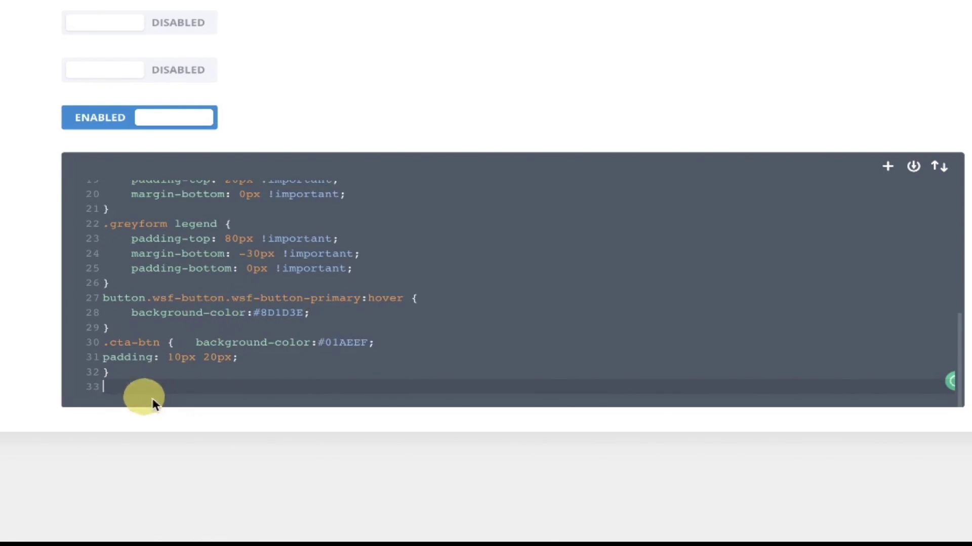
{"action": "scroll", "coordinate": [125, 405], "scroll_direction": "up", "scroll_amount": 1}
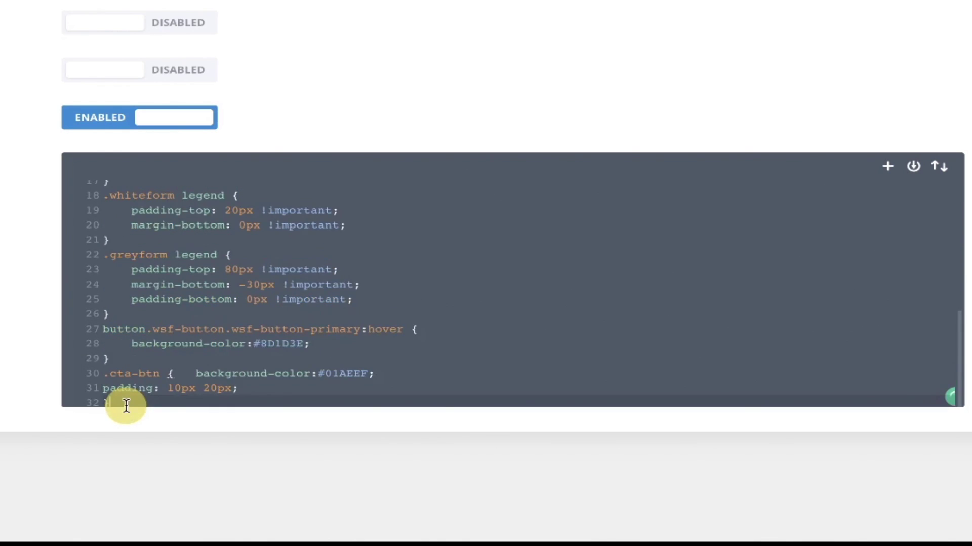
{"action": "scroll", "coordinate": [288, 307], "scroll_direction": "down", "scroll_amount": 1}
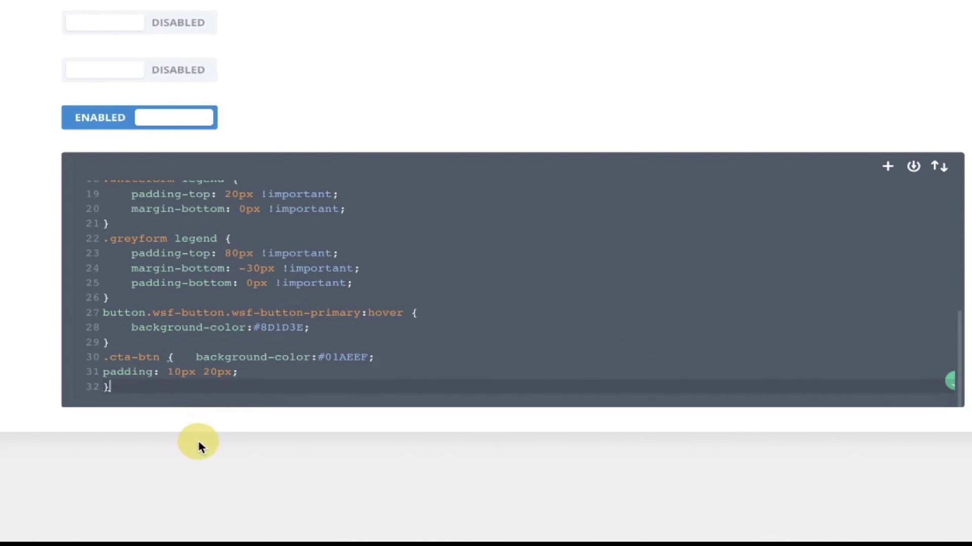
{"action": "left_click", "coordinate": [195, 357]}
{"action": "key", "text": "Return"}
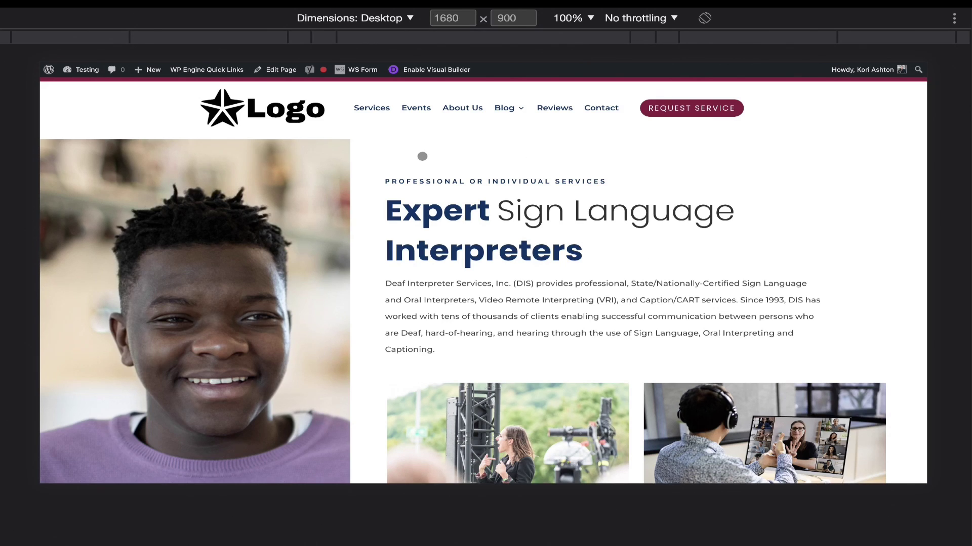
- Reload the homepage to load the saved CSS and bring up the device size list
{"action": "key", "text": "ctrl+r"}
{"action": "left_click", "coordinate": [378, 18]}
- Preview at iPhone 12 Pro and expand the mobile menu showing the blue Request An Interpreter button
{"action": "left_click", "coordinate": [324, 64]}
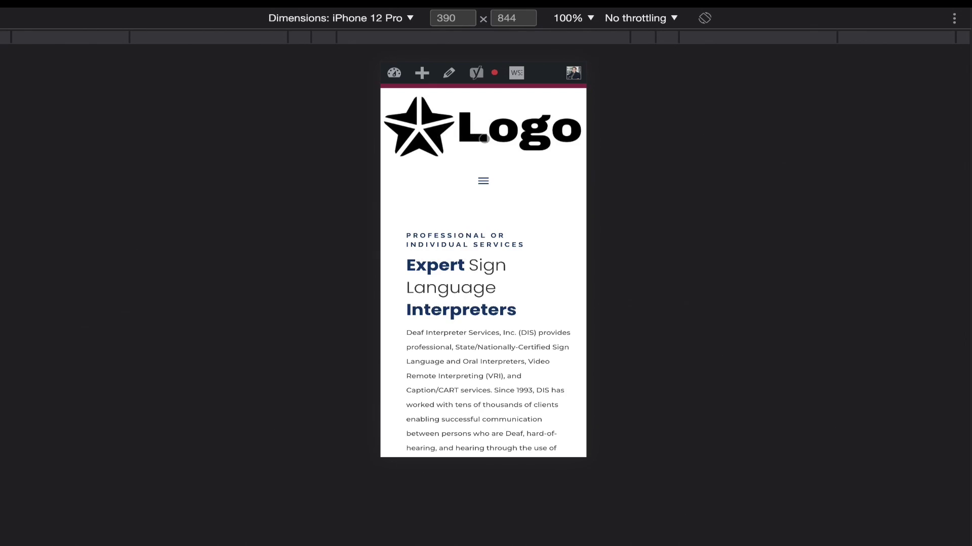
{"action": "left_click", "coordinate": [483, 181]}
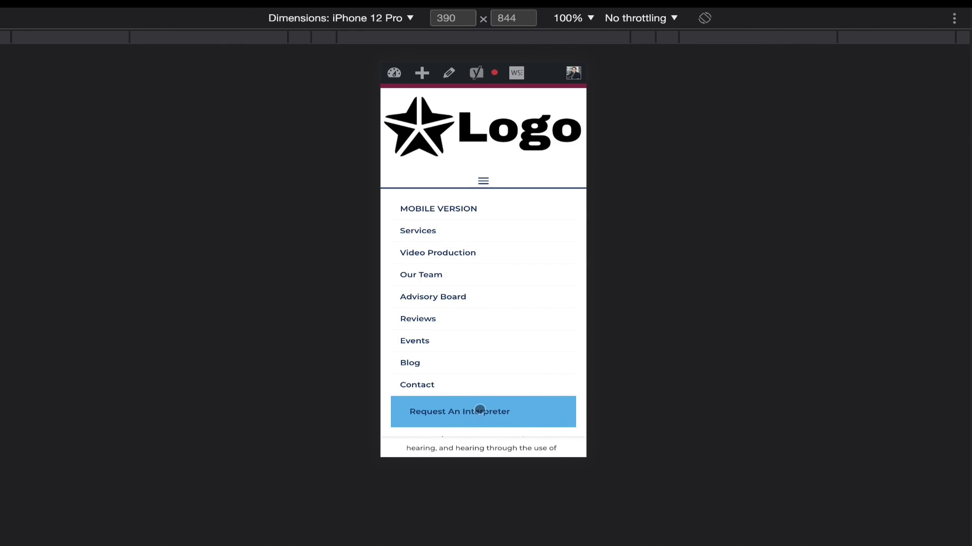
{"action": "left_click", "coordinate": [482, 182]}
{"action": "left_click", "coordinate": [483, 181]}
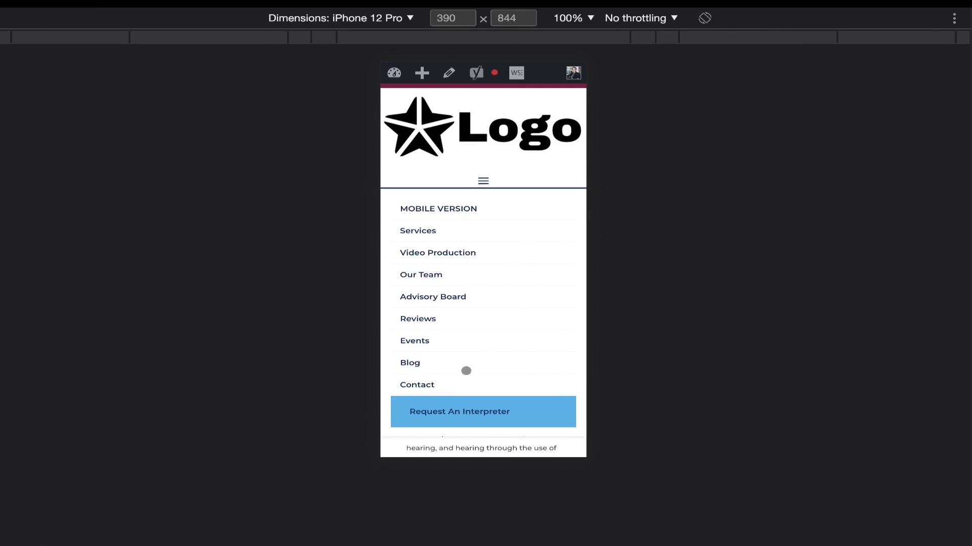